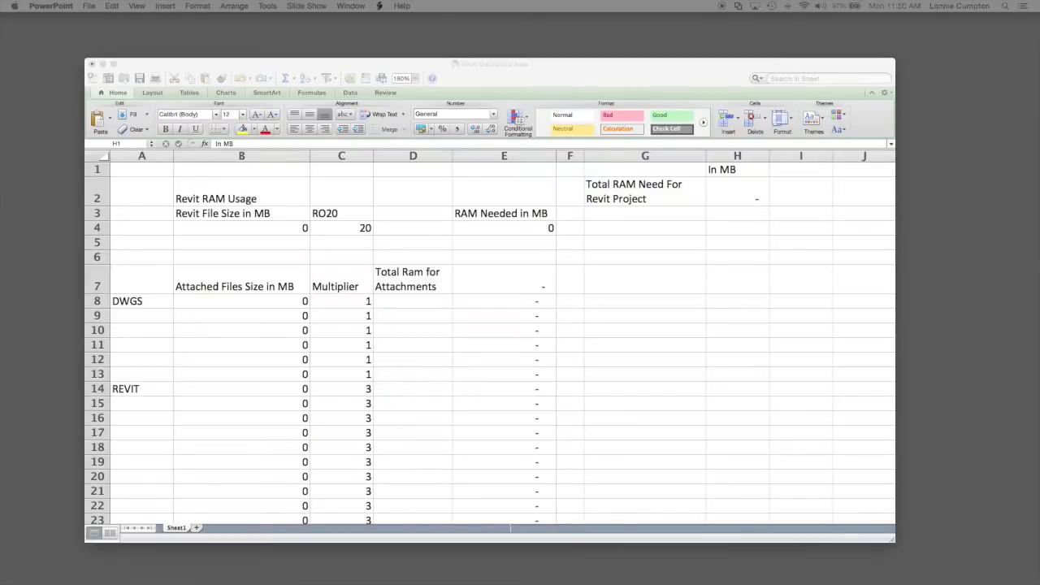
Step: Reposition and enlarge the workbook window, and enter 200 as the Revit file size in MB in cell B4
{"action": "left_click_drag", "start_coordinate": [504, 71], "coordinate": [506, 43]}
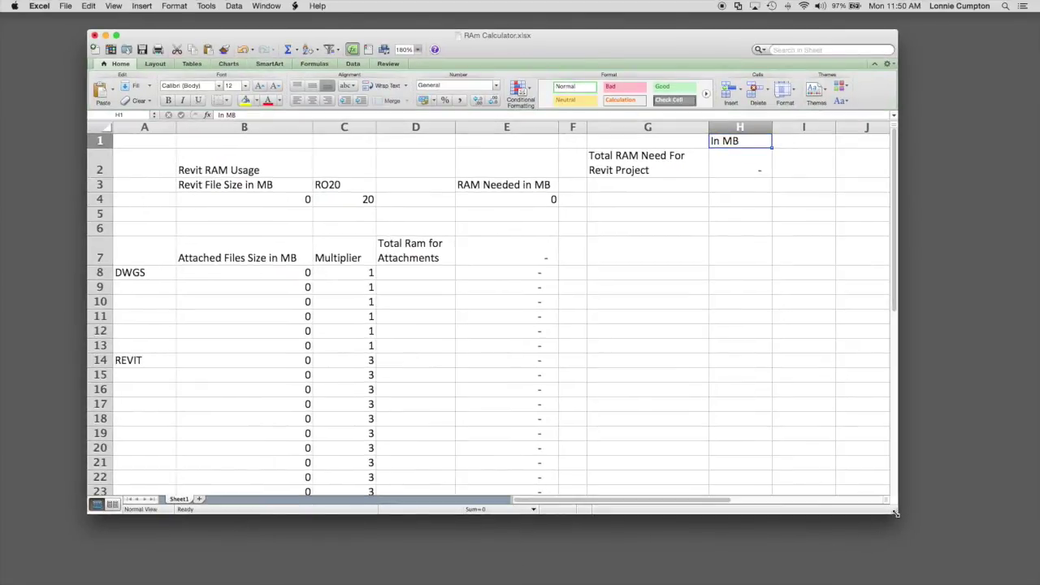
{"action": "left_click_drag", "start_coordinate": [901, 521], "coordinate": [926, 555]}
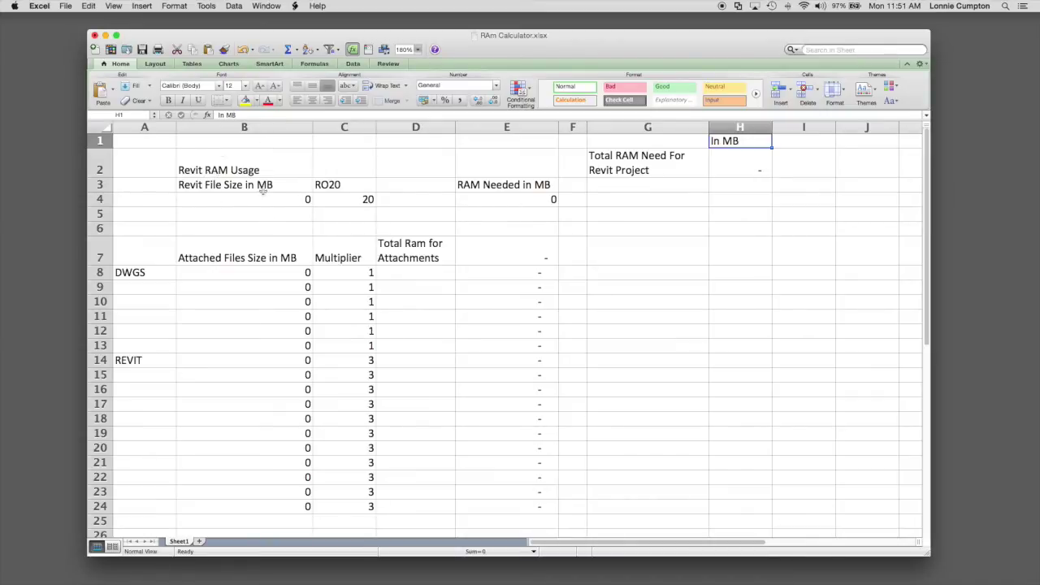
{"action": "left_click", "coordinate": [269, 199]}
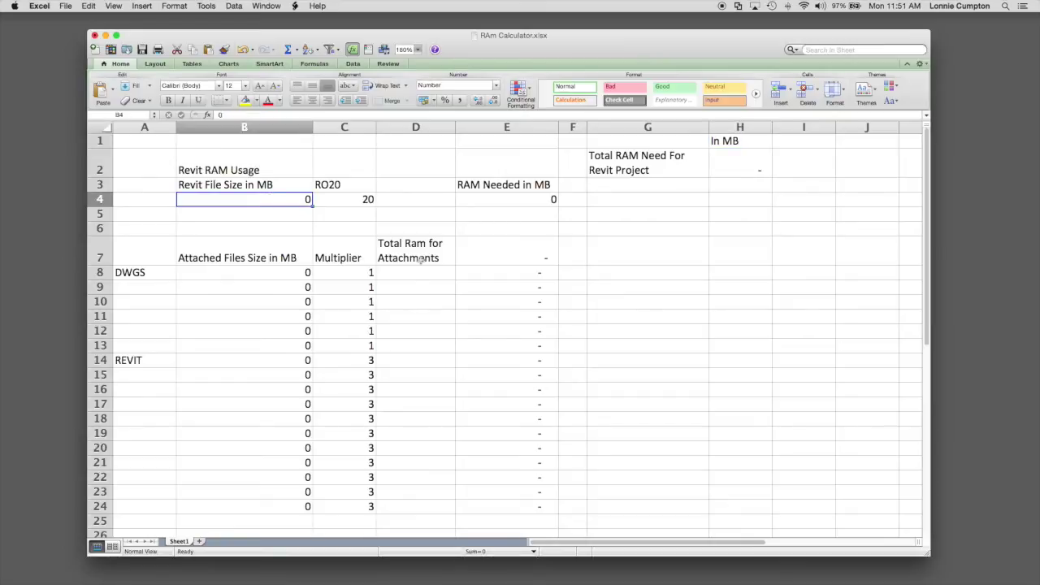
{"action": "type", "text": "200"}
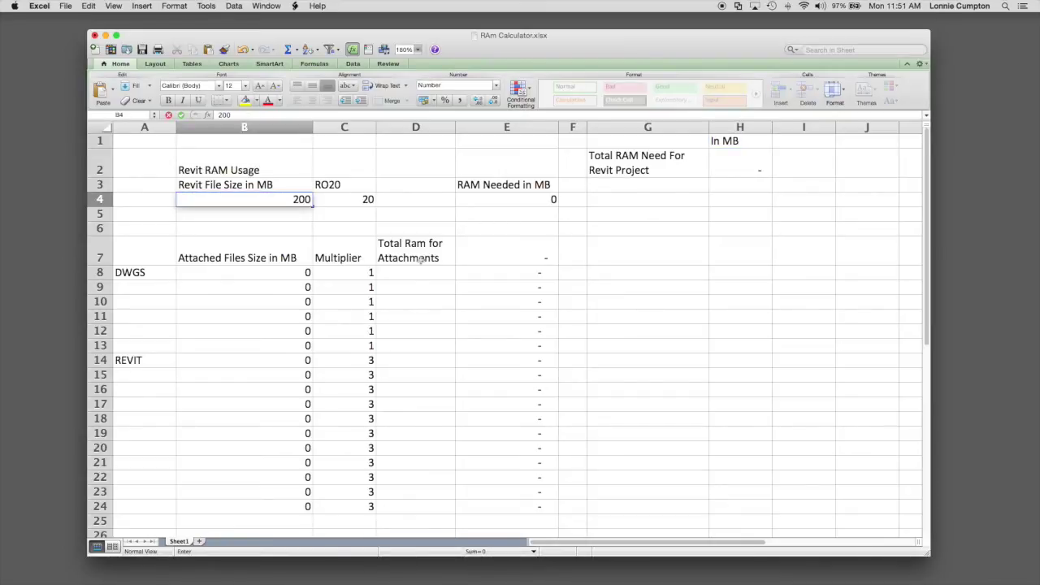
{"action": "key", "text": "Return"}
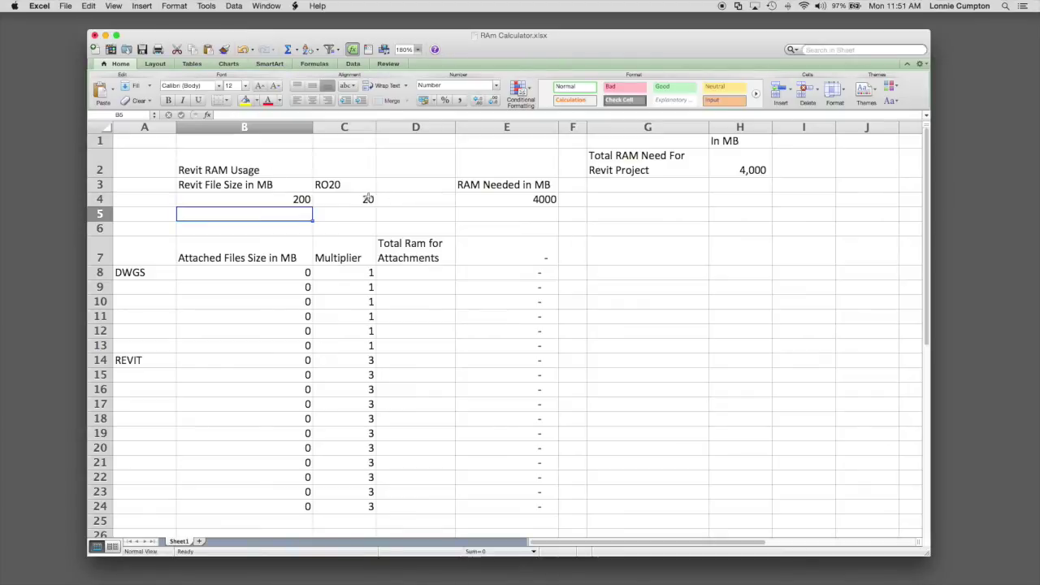
Step: Inspect the RAM needed formula, the project's total RAM cell and the multipliers for the main file and attachments
{"action": "left_click", "coordinate": [528, 203]}
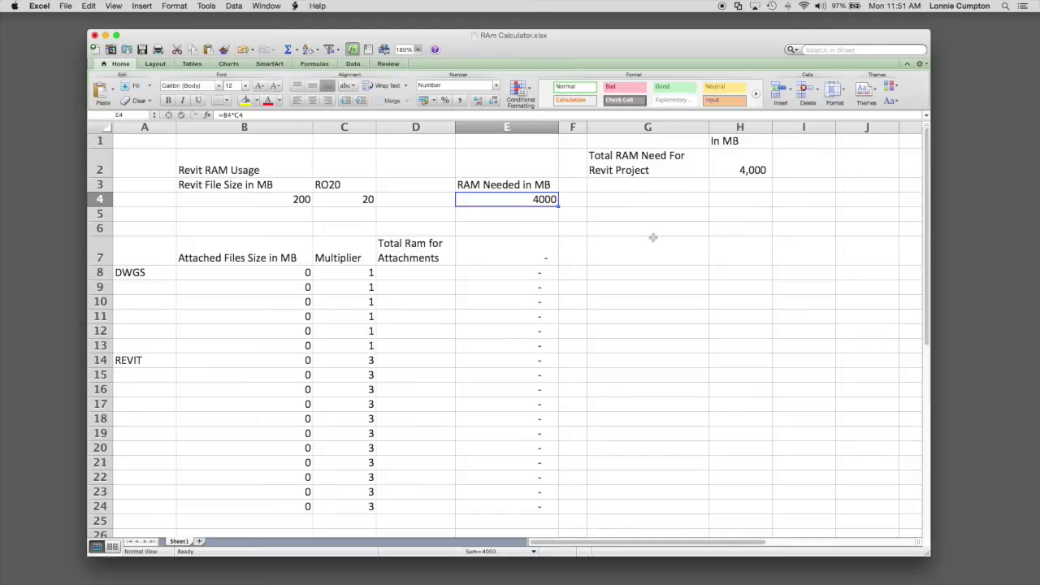
{"action": "left_click", "coordinate": [728, 161]}
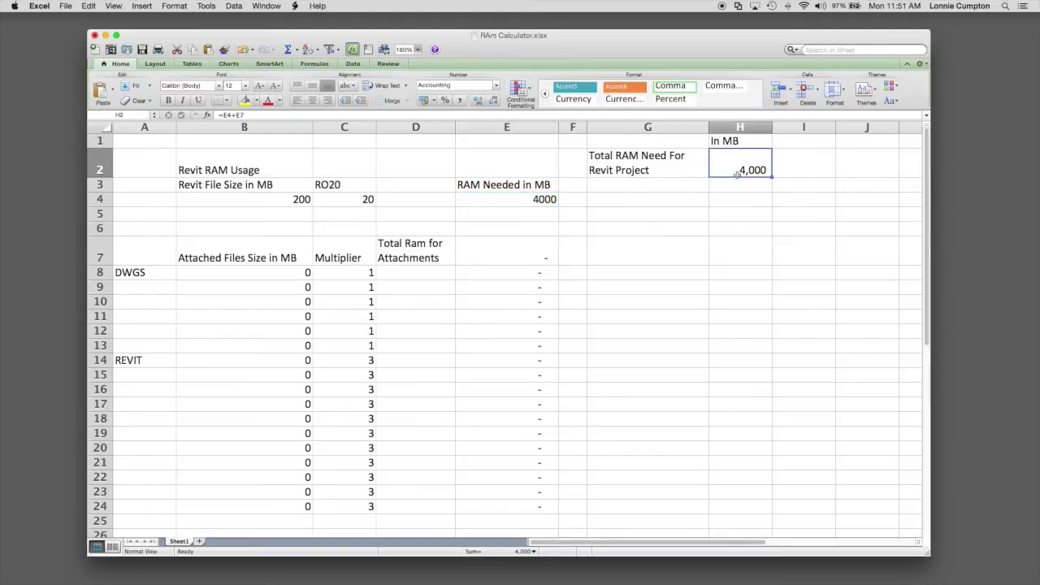
{"action": "left_click", "coordinate": [403, 335]}
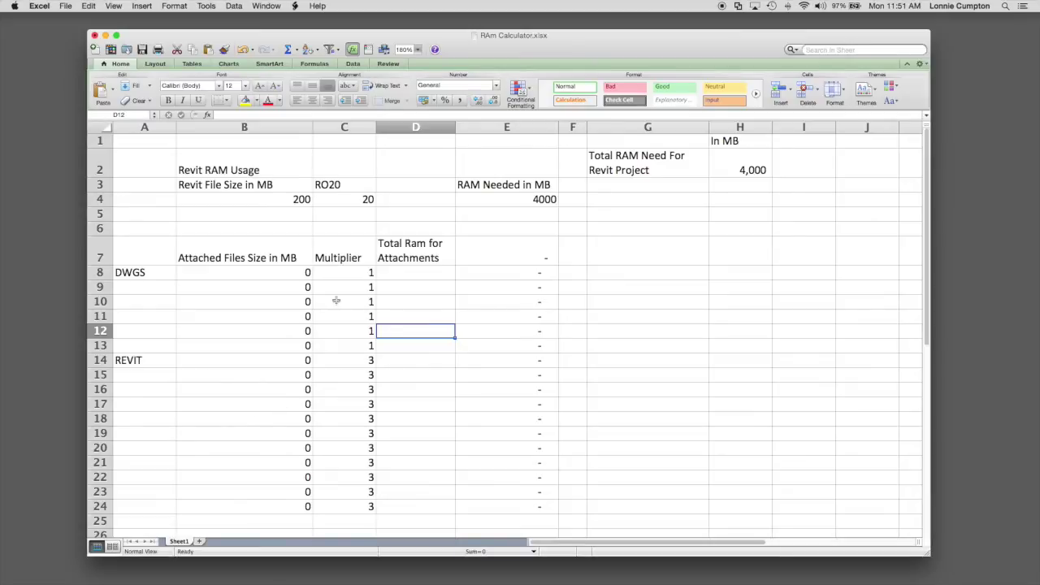
{"action": "left_click_drag", "start_coordinate": [360, 274], "coordinate": [344, 505]}
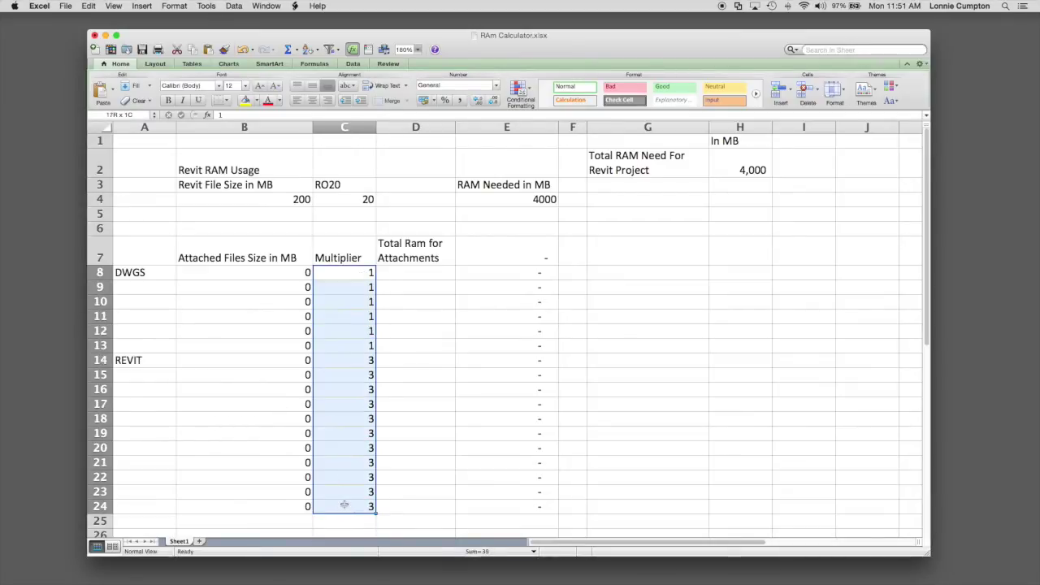
{"action": "left_click", "coordinate": [417, 302]}
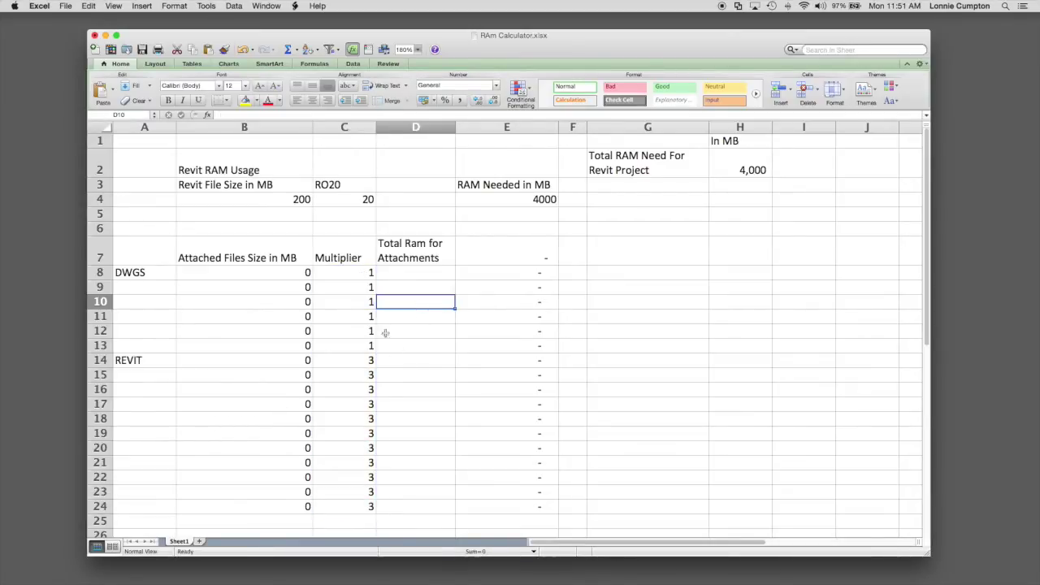
{"action": "left_click", "coordinate": [367, 199]}
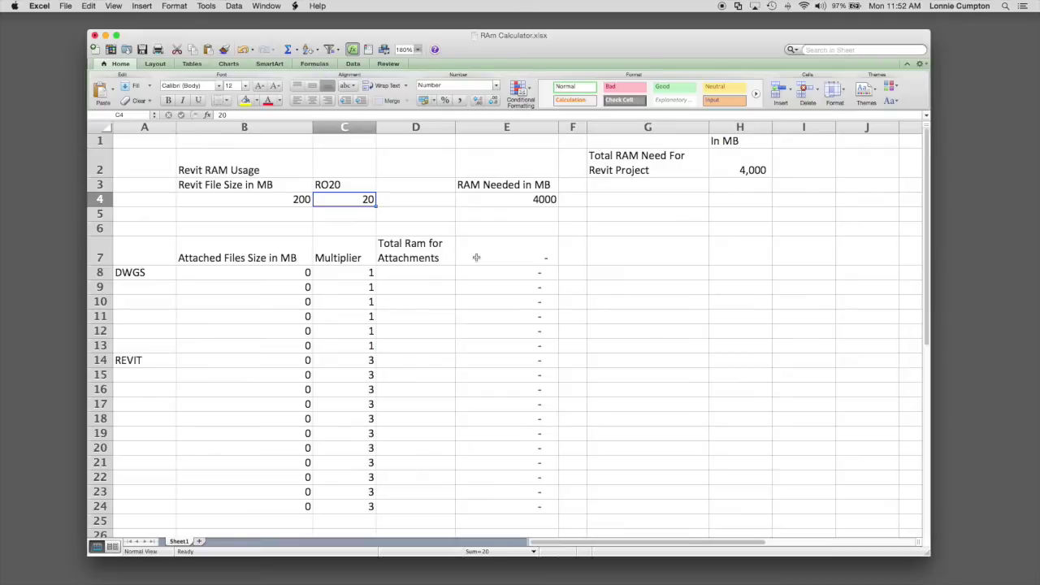
Step: Enter attached DWG file sizes of 20, 10 and 60 MB in cells B8 to B10
{"action": "left_click", "coordinate": [290, 273]}
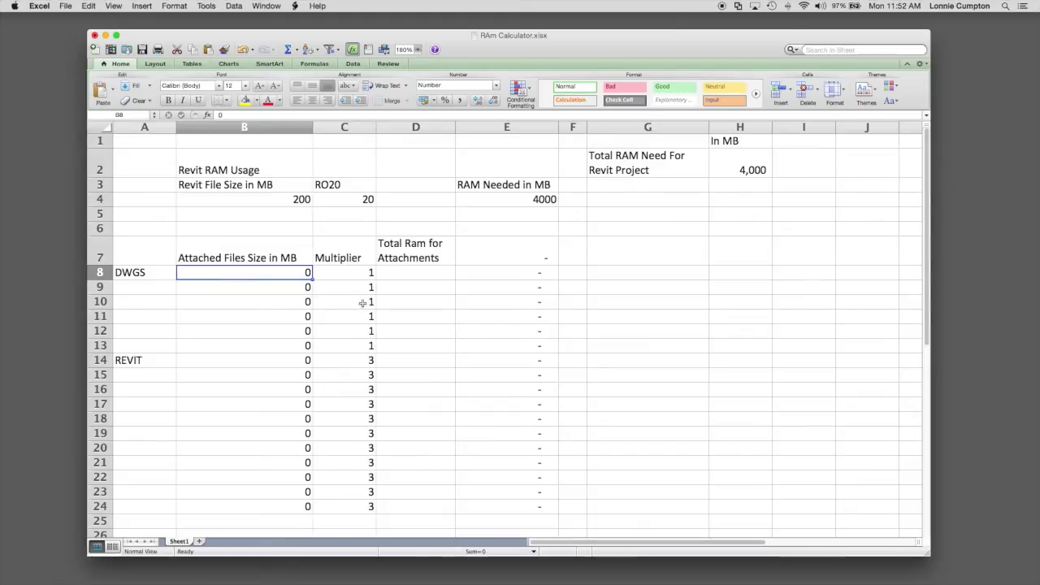
{"action": "type", "text": "20"}
{"action": "key", "text": "Return"}
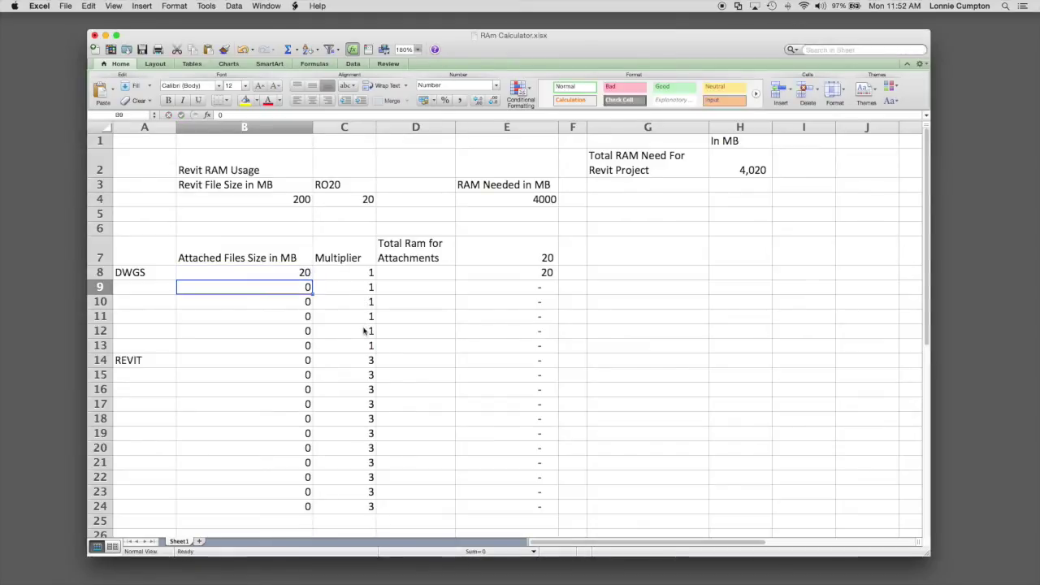
{"action": "type", "text": "10"}
{"action": "key", "text": "Return"}
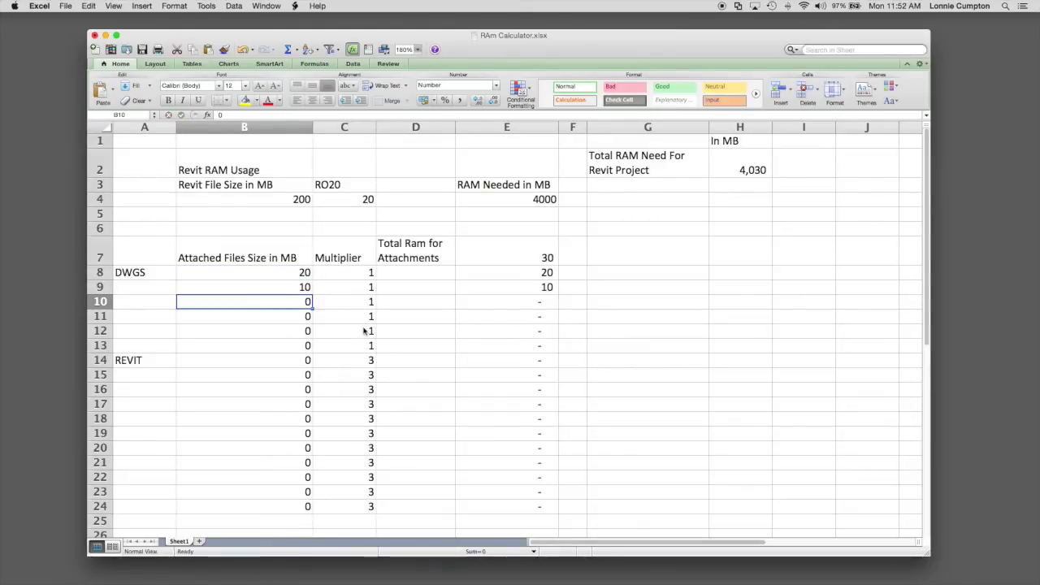
{"action": "type", "text": "60"}
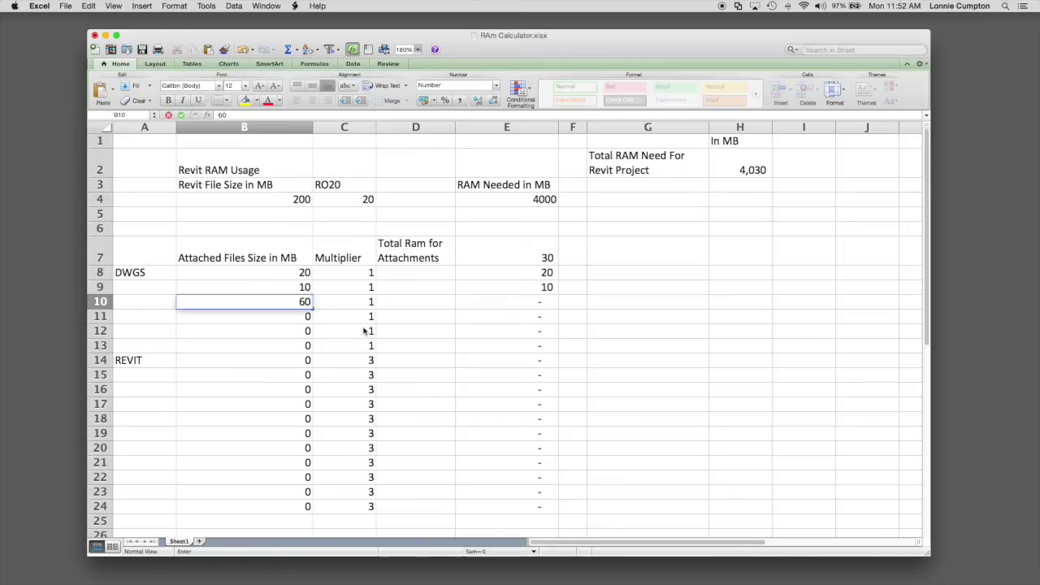
{"action": "key", "text": "Return"}
Step: Enter attached Revit file sizes of 120, 400 and 300 MB in cells B14 to B16
{"action": "key", "text": "Return"}
{"action": "key", "text": "Return"}
{"action": "key", "text": "Return"}
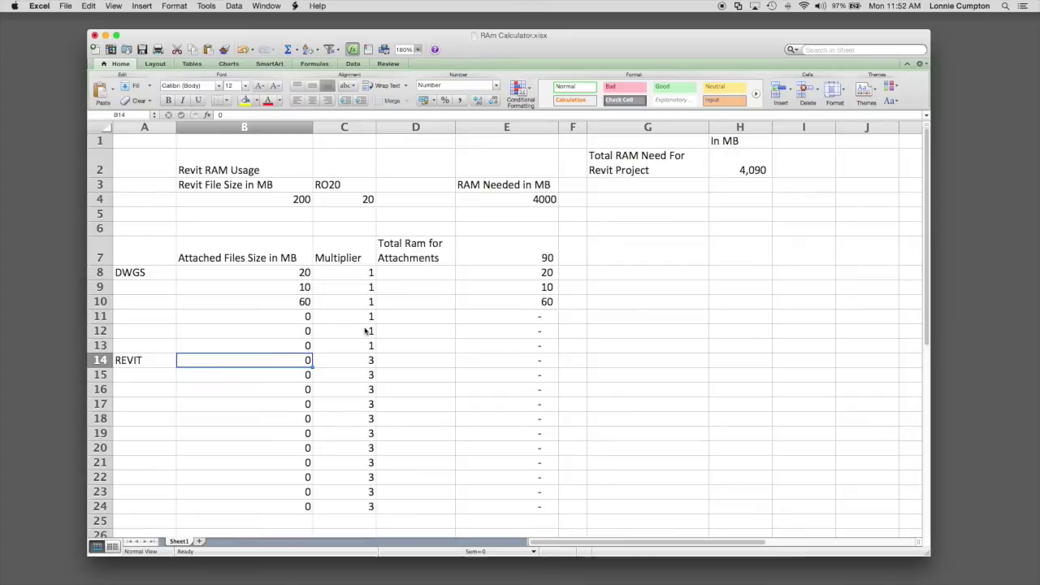
{"action": "type", "text": "120"}
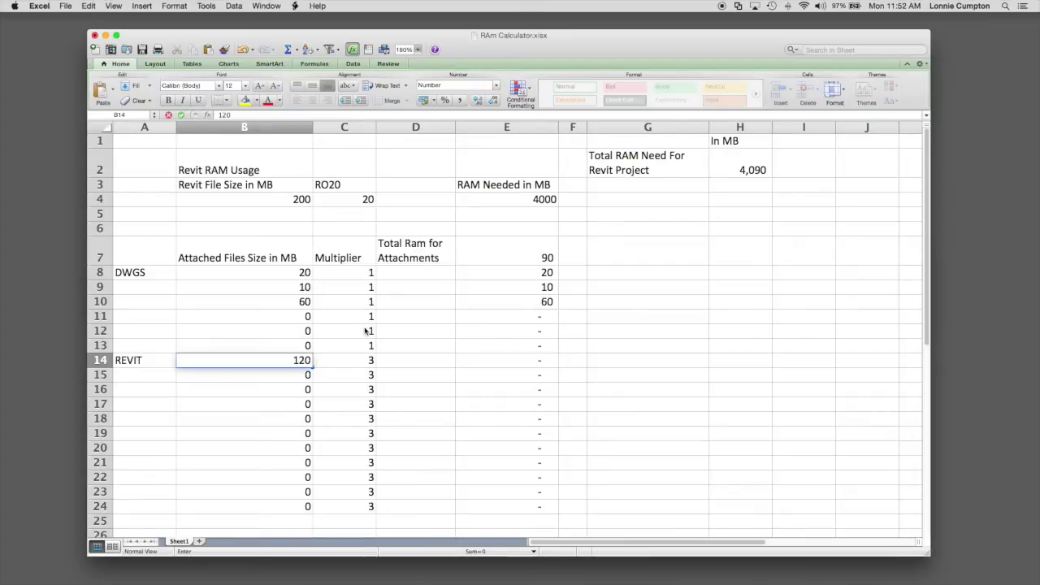
{"action": "key", "text": "Return"}
{"action": "type", "text": "400"}
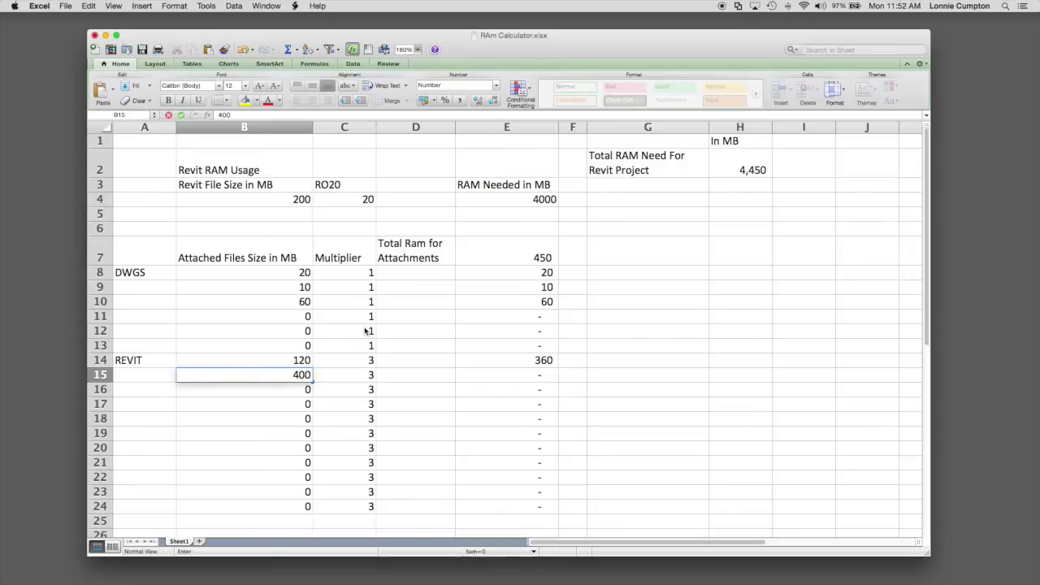
{"action": "key", "text": "Return"}
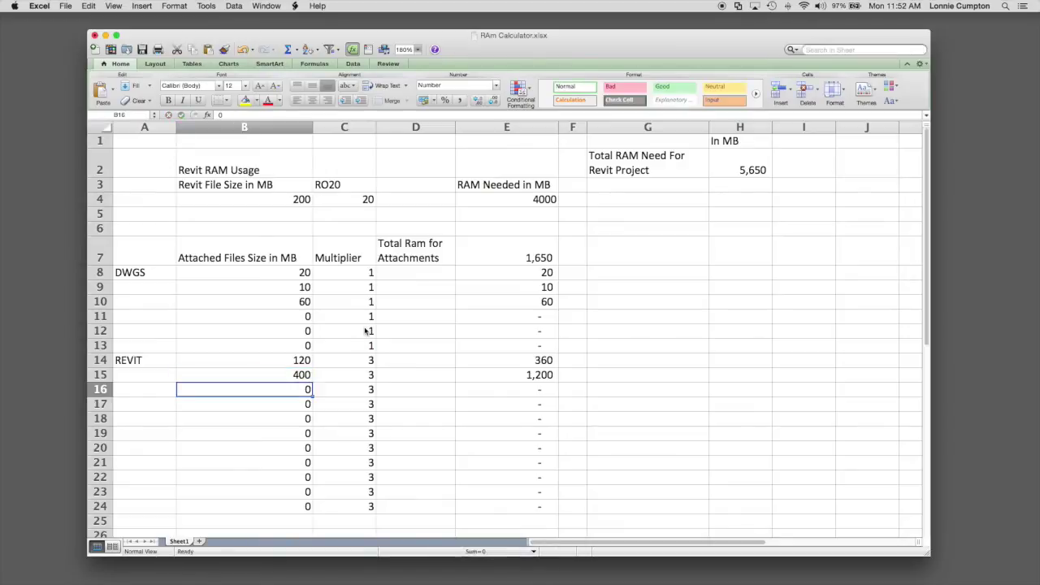
{"action": "type", "text": "300"}
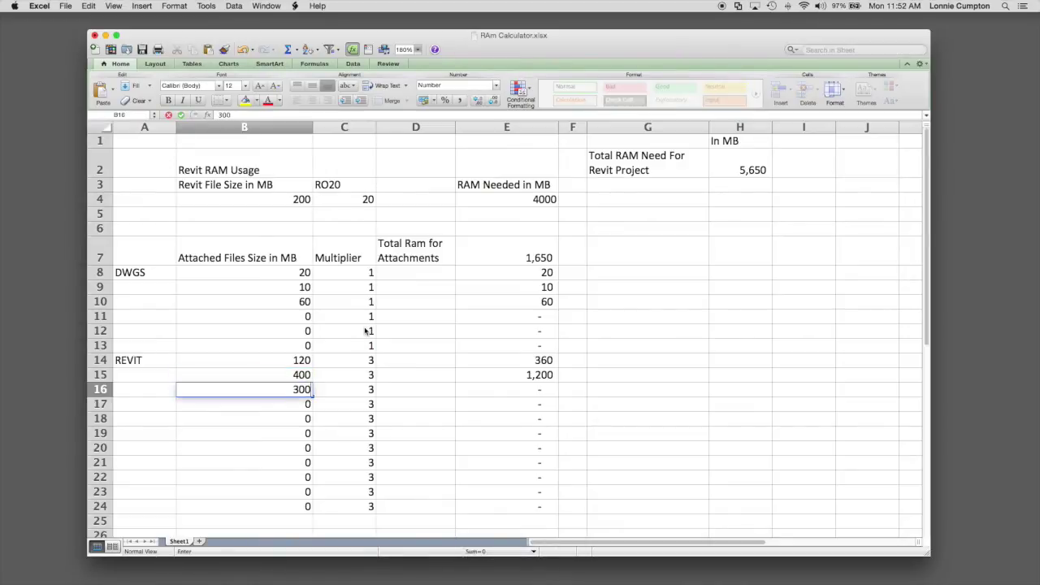
{"action": "key", "text": "Return"}
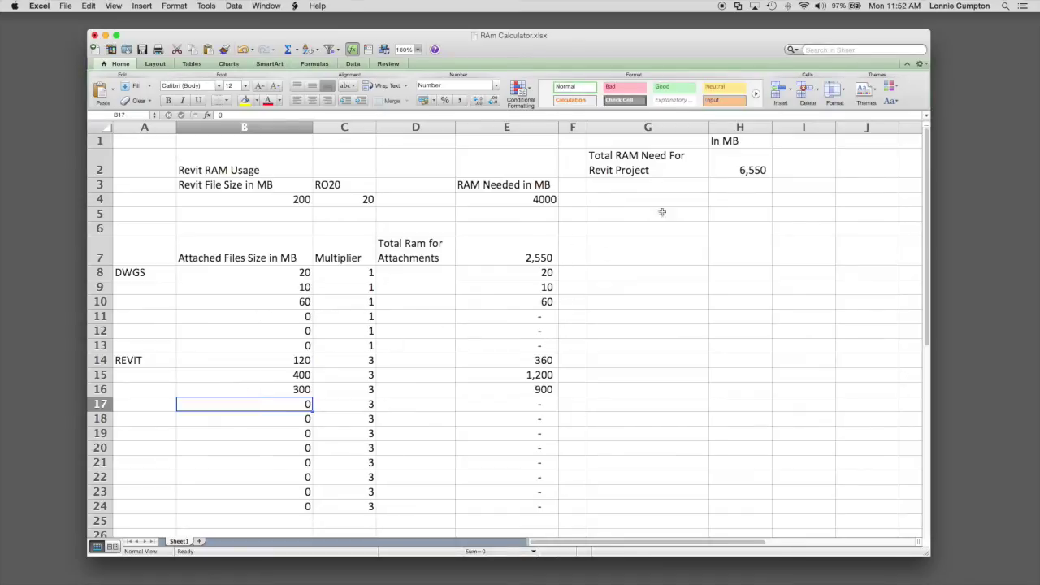
Step: Review the total RAM formula in H2 and the three attached Revit file sizes in B14 to B16
{"action": "left_click", "coordinate": [742, 170]}
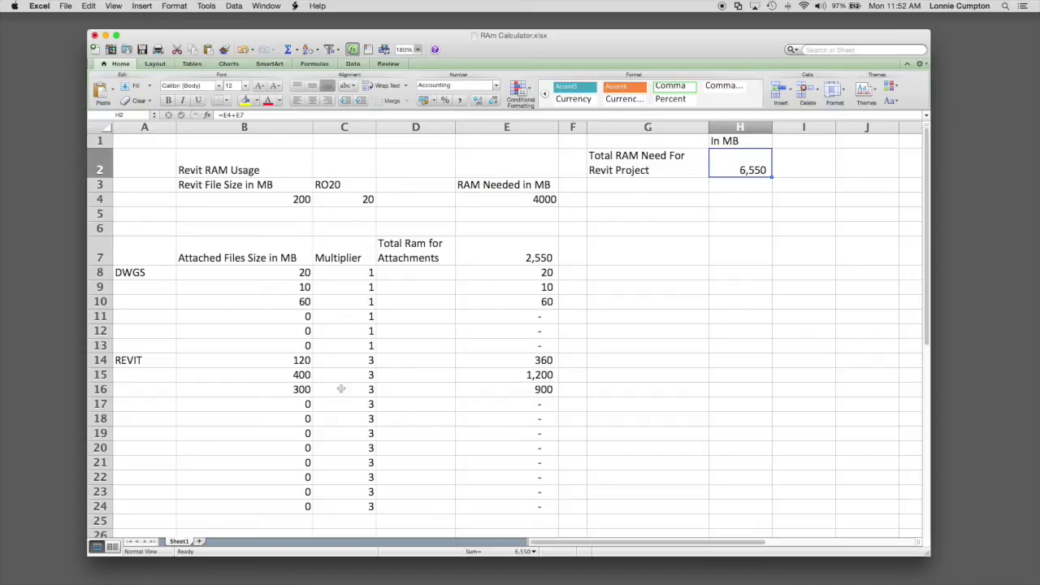
{"action": "left_click_drag", "start_coordinate": [295, 361], "coordinate": [286, 387]}
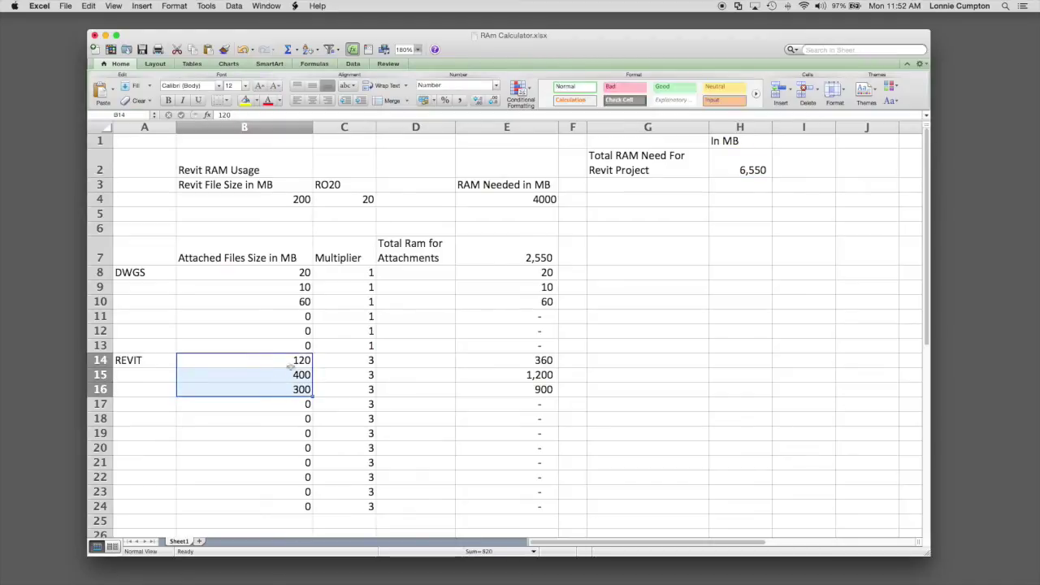
{"action": "left_click", "coordinate": [282, 362]}
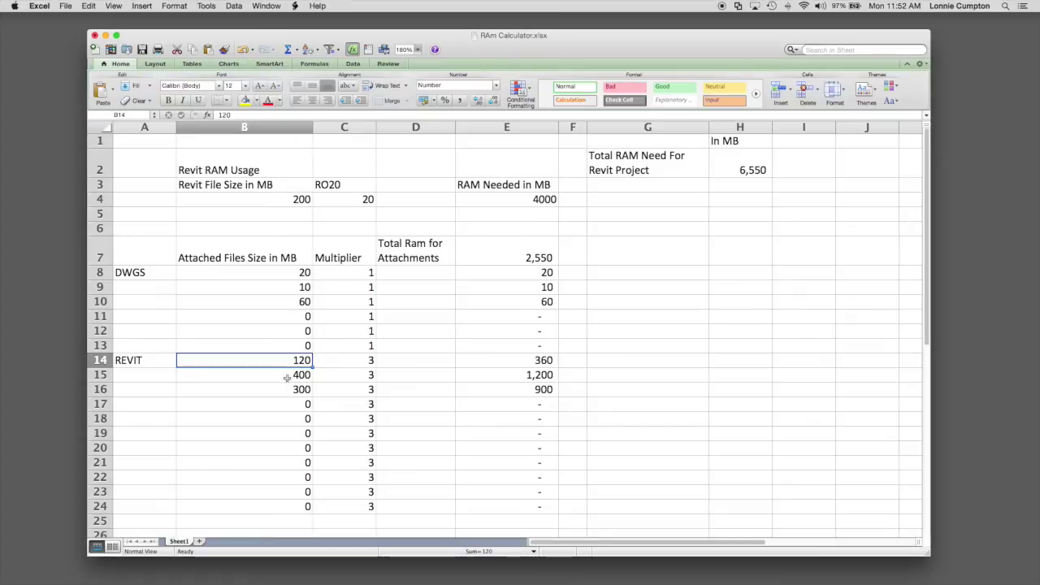
{"action": "left_click", "coordinate": [290, 374]}
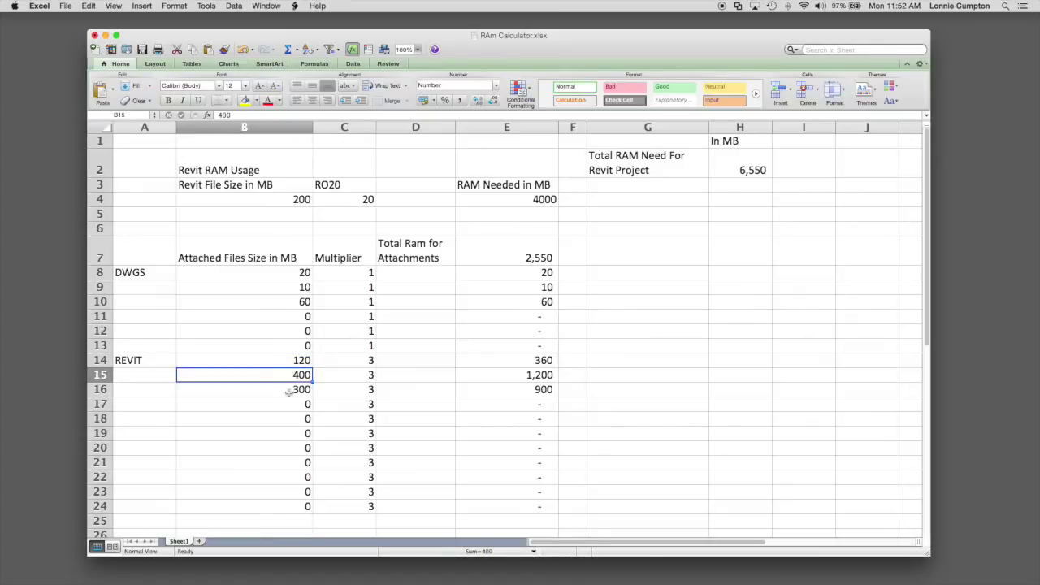
{"action": "left_click", "coordinate": [285, 392]}
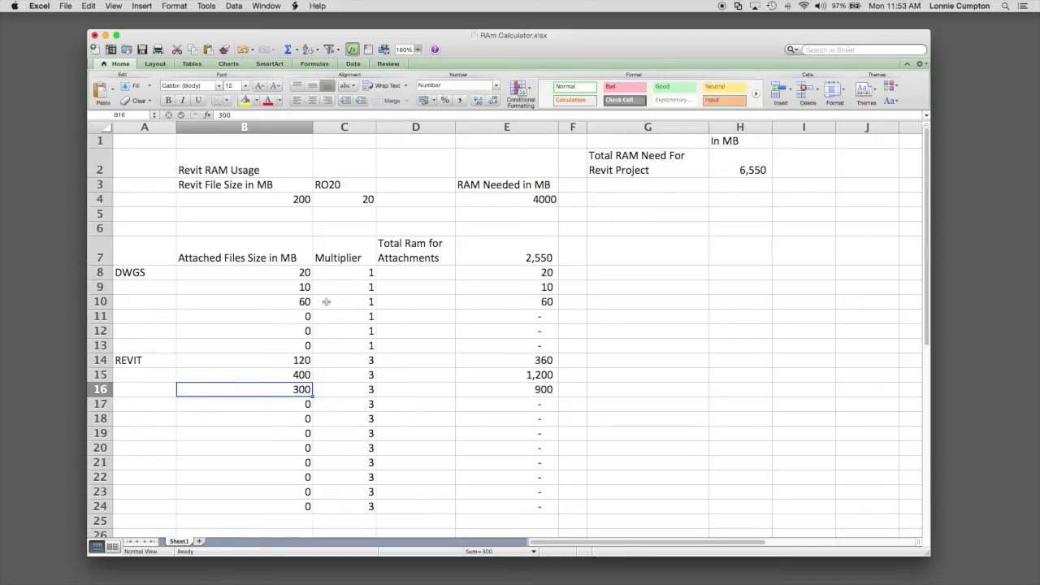
Step: Compare the DWG multipliers in C8:C13 with the Revit multipliers in C14:C24, and check the project's total RAM
{"action": "left_click_drag", "start_coordinate": [350, 270], "coordinate": [342, 348]}
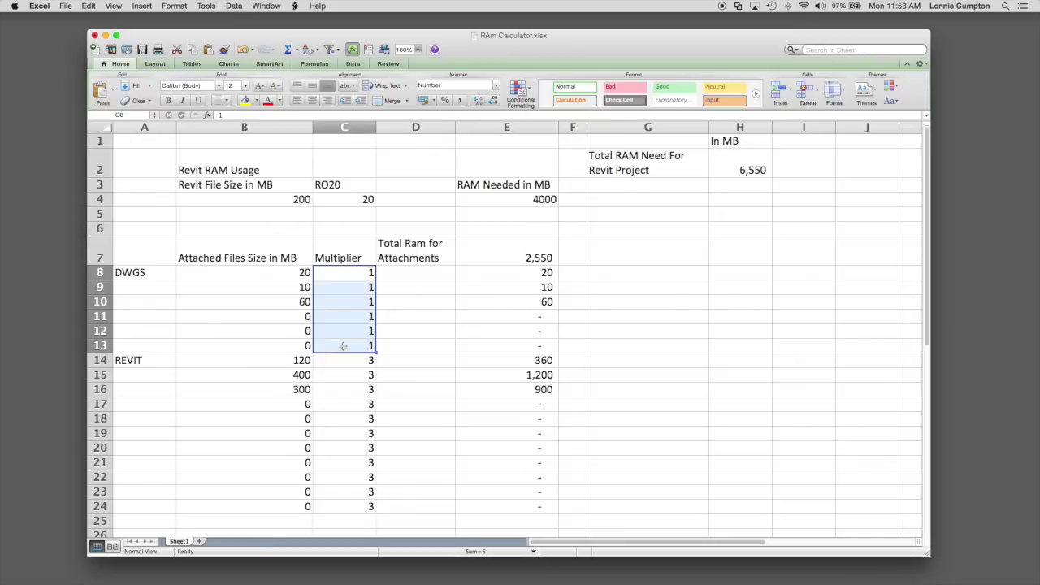
{"action": "left_click_drag", "start_coordinate": [344, 361], "coordinate": [358, 505]}
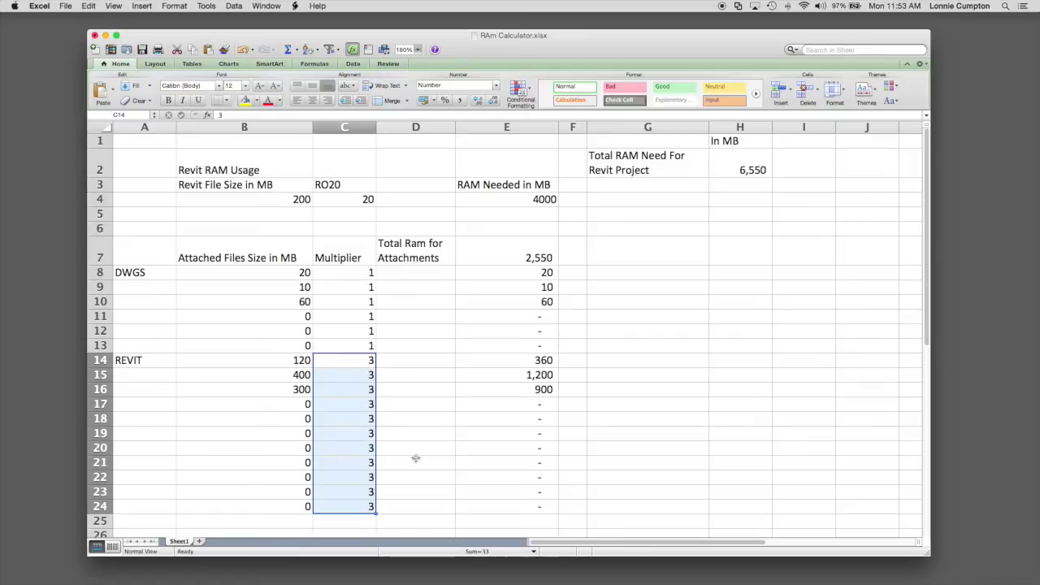
{"action": "left_click", "coordinate": [389, 417]}
{"action": "left_click_drag", "start_coordinate": [353, 359], "coordinate": [356, 505]}
{"action": "left_click", "coordinate": [753, 163]}
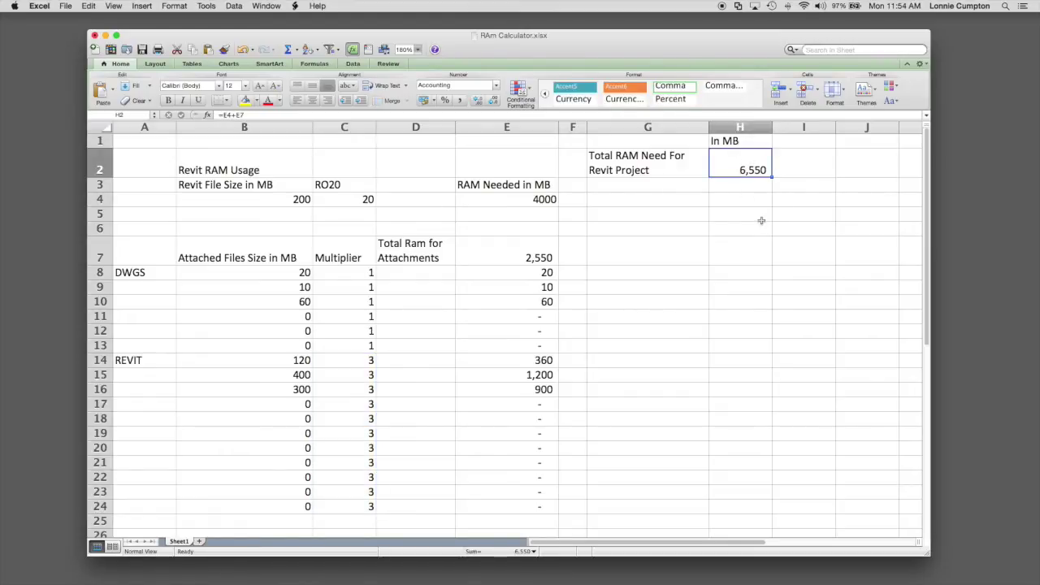
{"action": "left_click", "coordinate": [368, 359]}
{"action": "left_click_drag", "start_coordinate": [358, 360], "coordinate": [364, 388]}
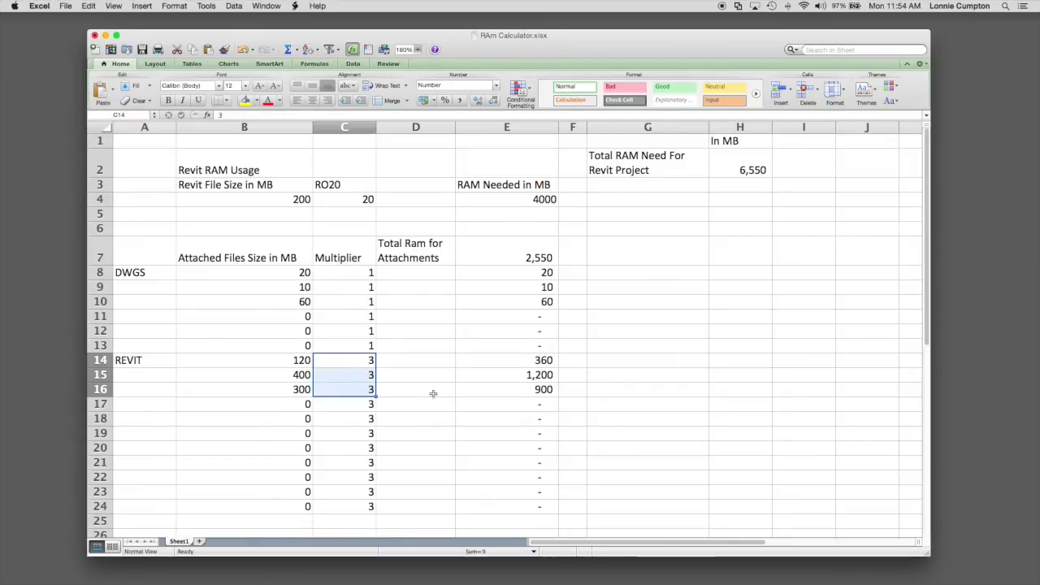
Step: Look over the calculator range A1:H15 as a whole, and deselect it
{"action": "left_click", "coordinate": [458, 347]}
{"action": "left_click_drag", "start_coordinate": [163, 140], "coordinate": [726, 374]}
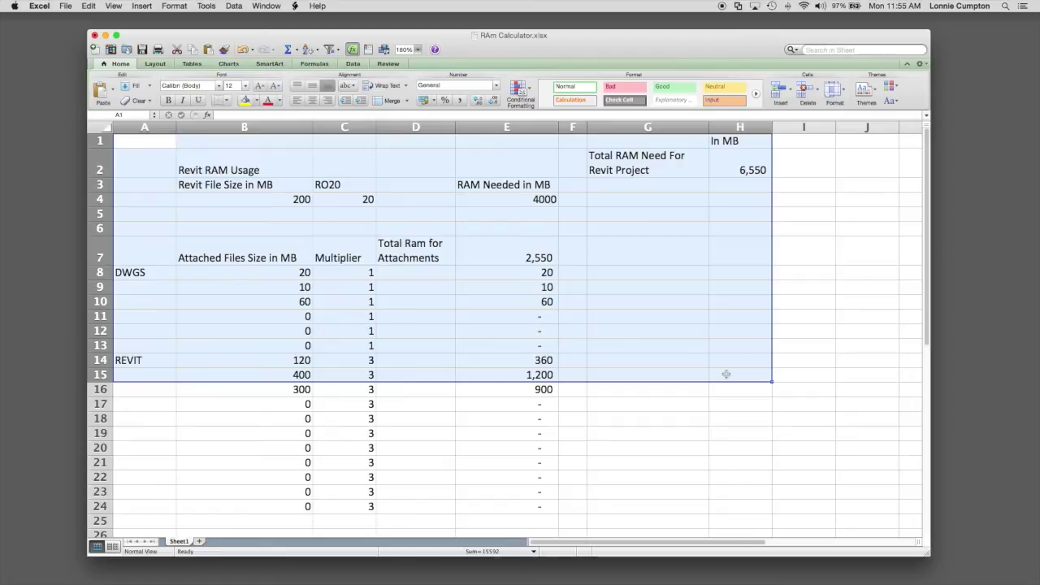
{"action": "left_click", "coordinate": [886, 325]}
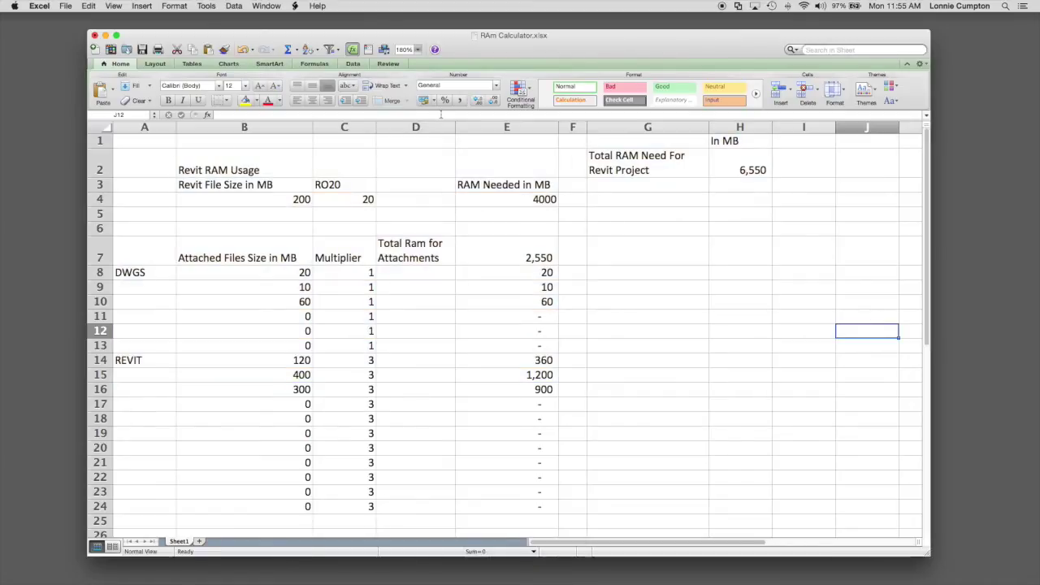